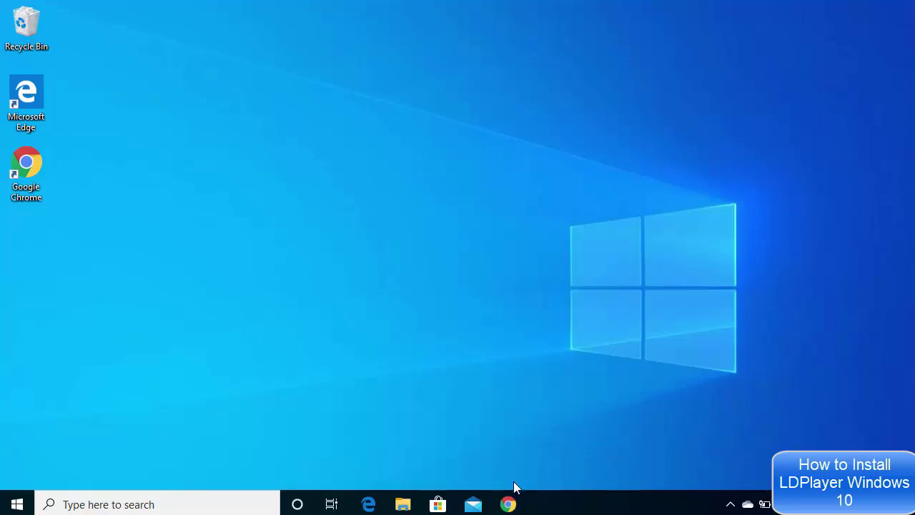
# - Restore the Chrome window showing the Google results for 'ldplayer 4'
pyautogui.click(510, 505)
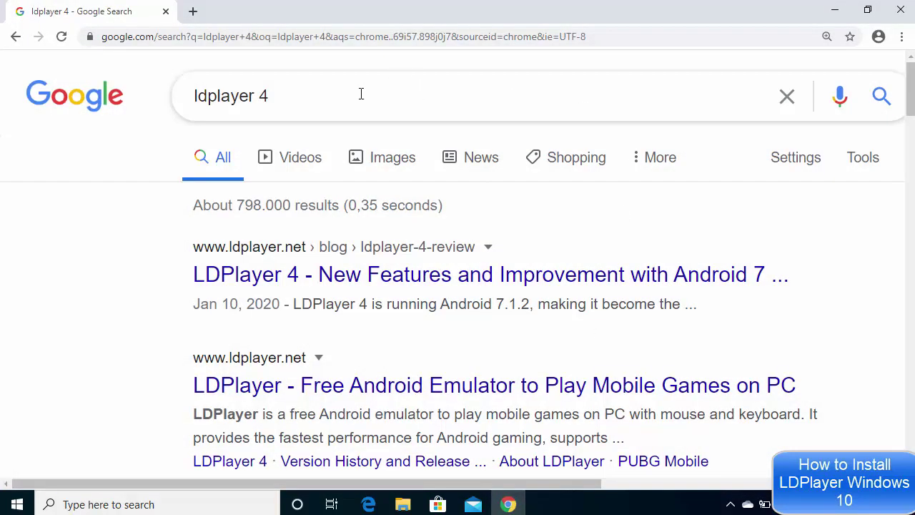
# - Correct the search to 'ldplayer 4' and open the official LDPlayer website result
pyautogui.click(256, 97)
pyautogui.press('Delete')
pyautogui.moveTo(256, 97); pyautogui.dragTo(270, 97)
pyautogui.write('4')
pyautogui.click(30, 193)
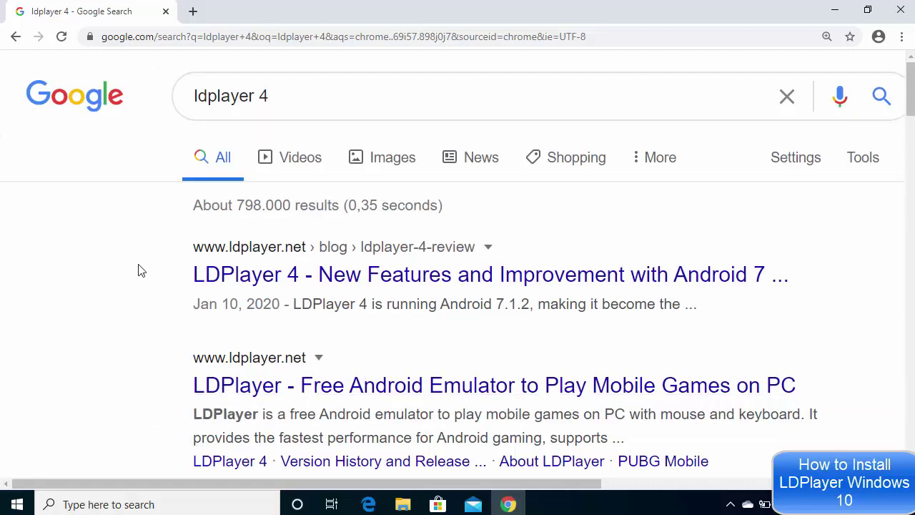
pyautogui.scroll(-1, 141, 271)
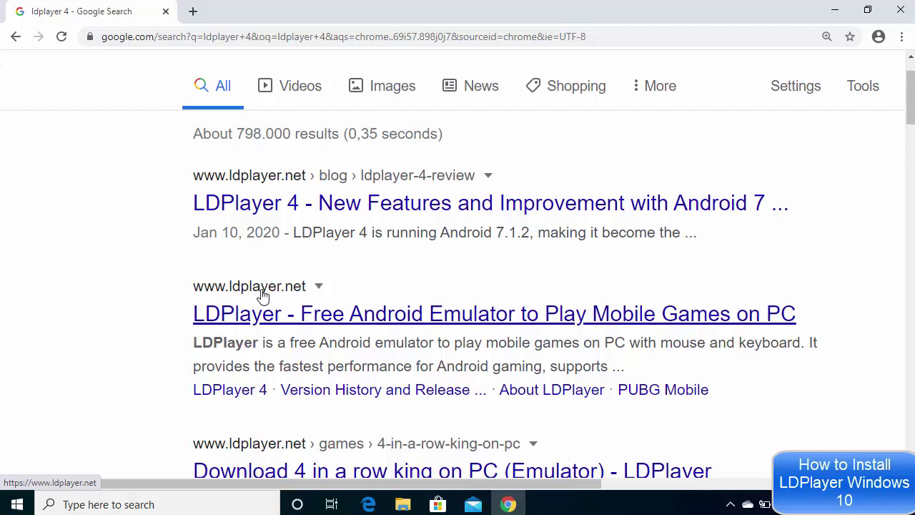
pyautogui.click(280, 316)
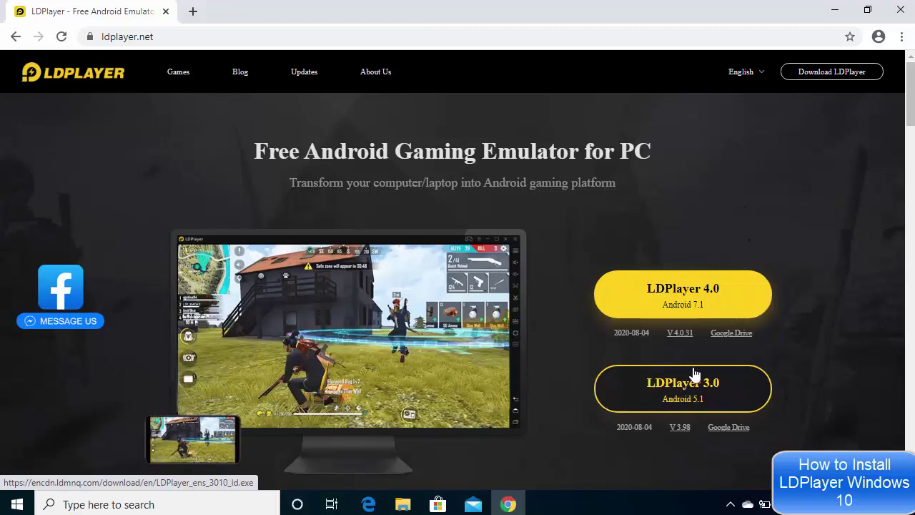
# - Download the LDPlayer 4.0 installer and run the downloaded .exe
pyautogui.click(674, 298)
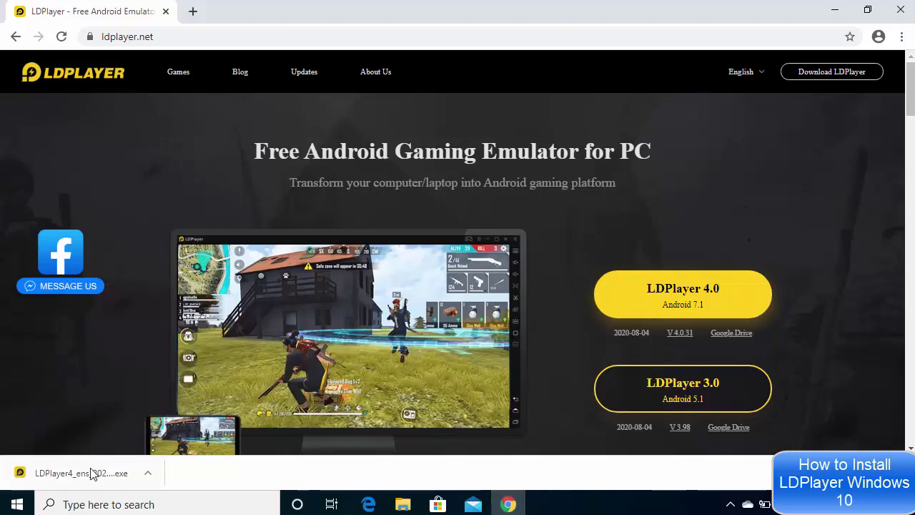
pyautogui.click(83, 474)
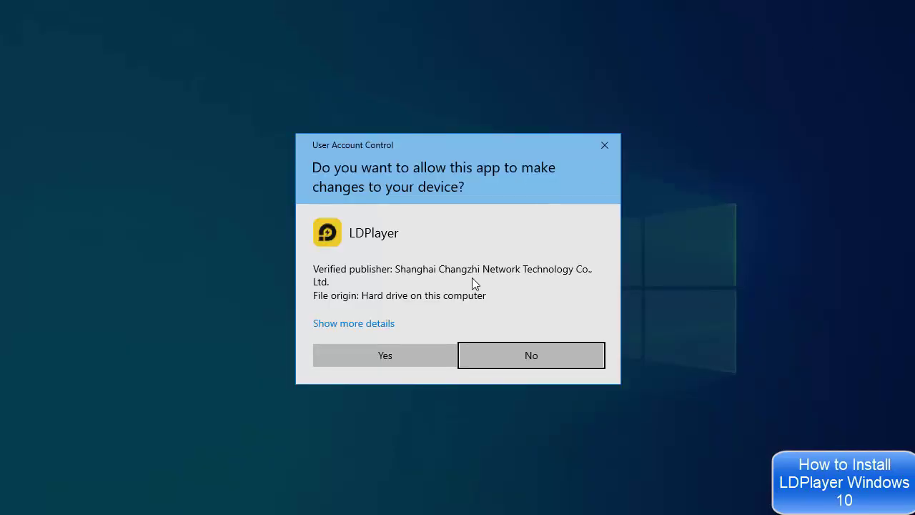
# - Allow LDPlayer to make changes and start the installation
pyautogui.click(364, 355)
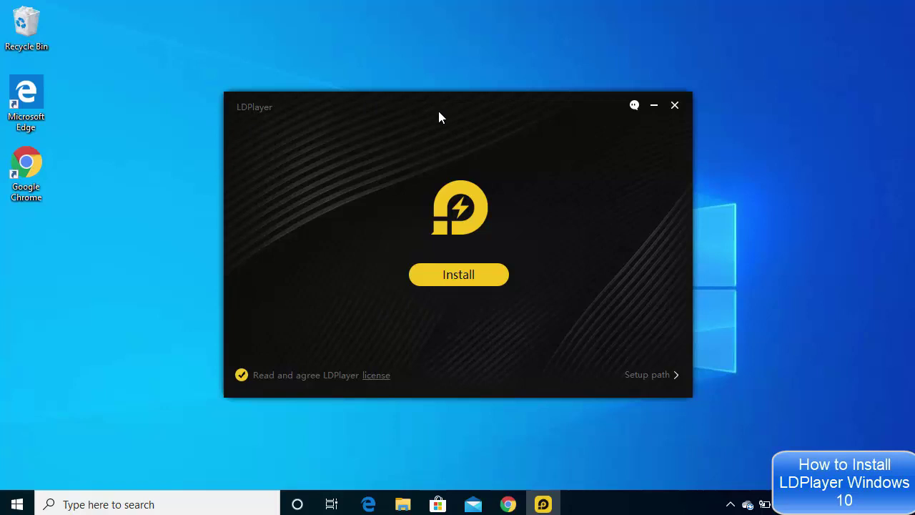
pyautogui.click(452, 281)
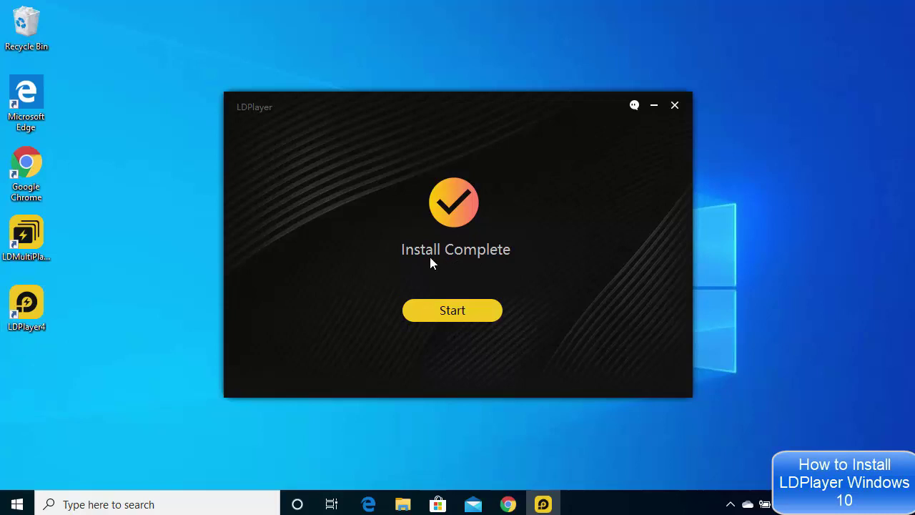
# - Launch LDPlayer 4.0.33 from the Install Complete screen
pyautogui.click(450, 315)
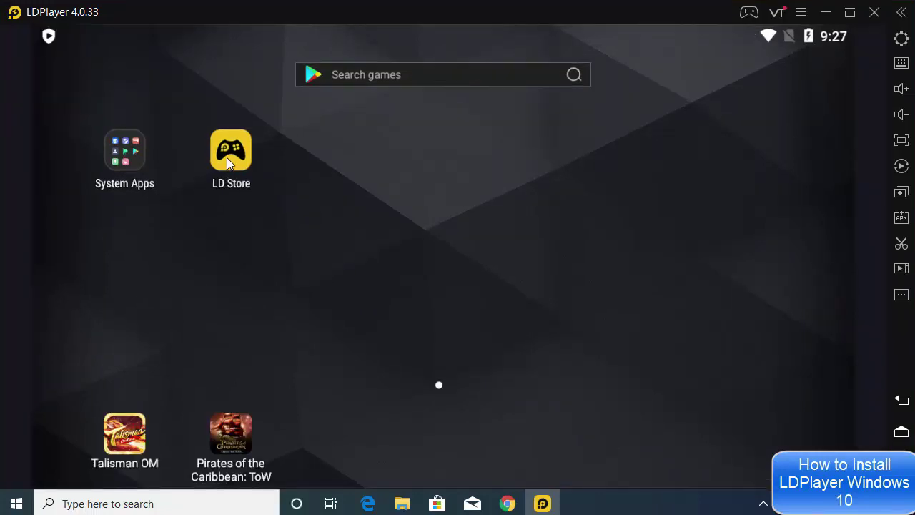
# - Open LD Store, swipe the featured banners, and open the PUBG MOBILE listing
pyautogui.click(227, 157)
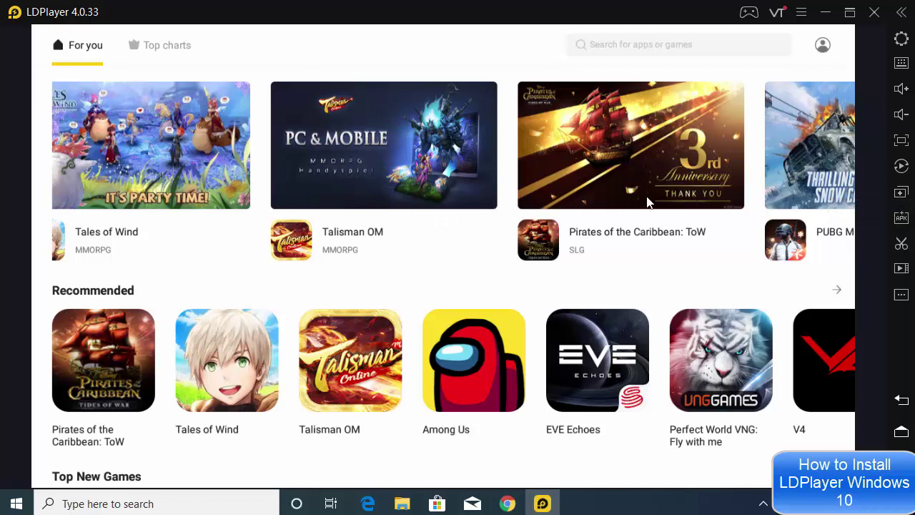
pyautogui.moveTo(547, 207); pyautogui.dragTo(256, 213)
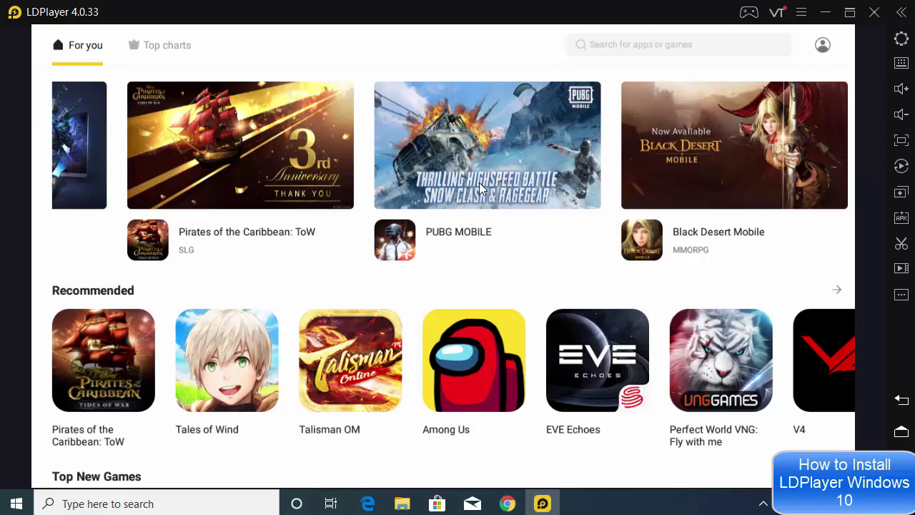
pyautogui.click(462, 232)
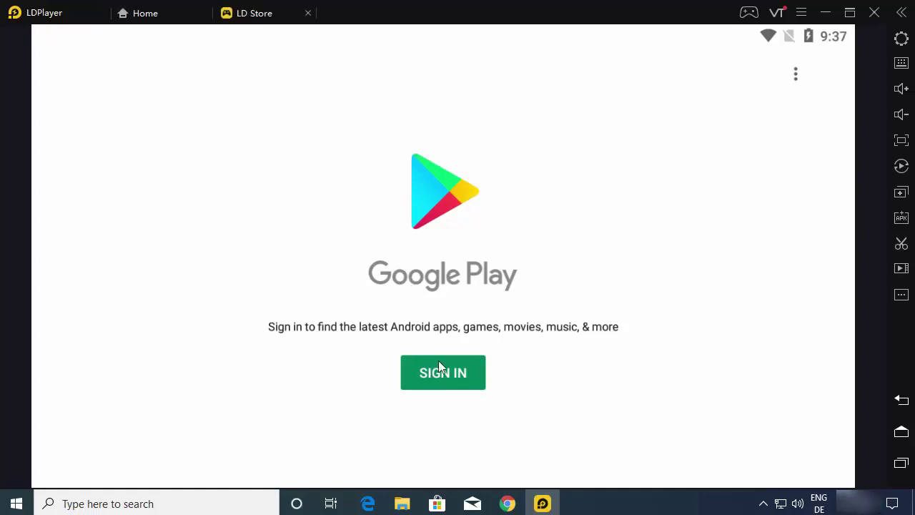
# - Start the Google Play sign-in, then switch back to the LD Store page
pyautogui.click(437, 376)
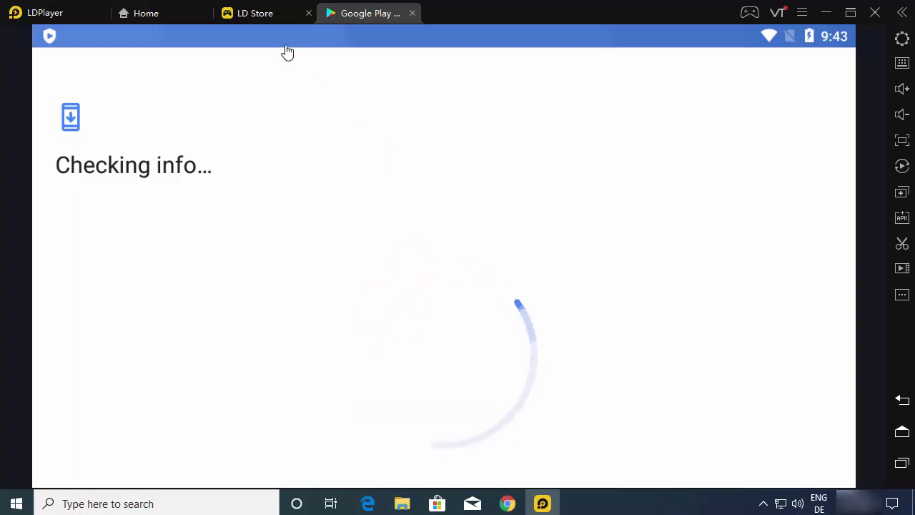
pyautogui.click(267, 15)
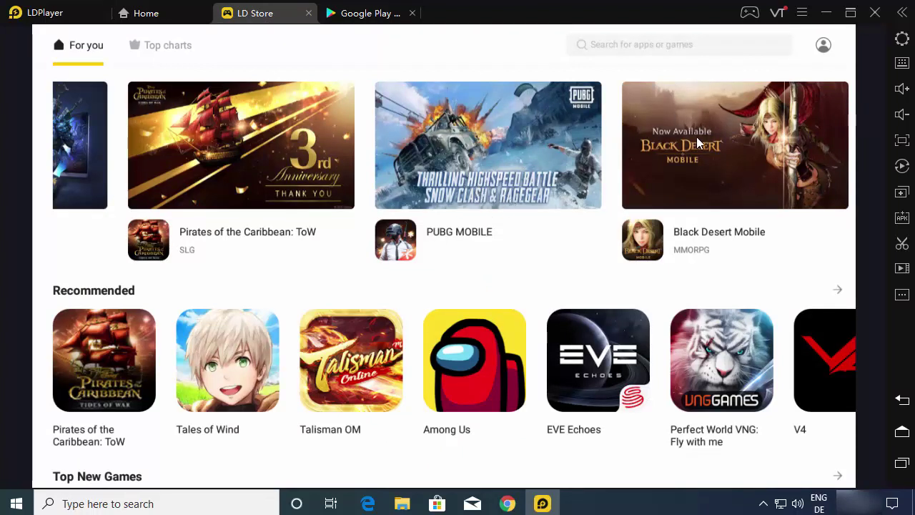
# - In LDPlayer settings, choose the 1280x720 (dpi 240) tablet resolution
pyautogui.click(901, 41)
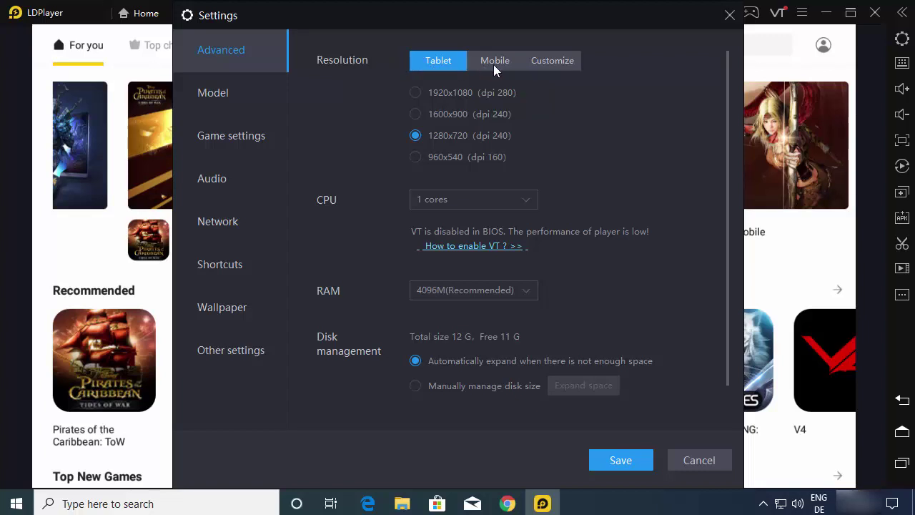
pyautogui.click(535, 63)
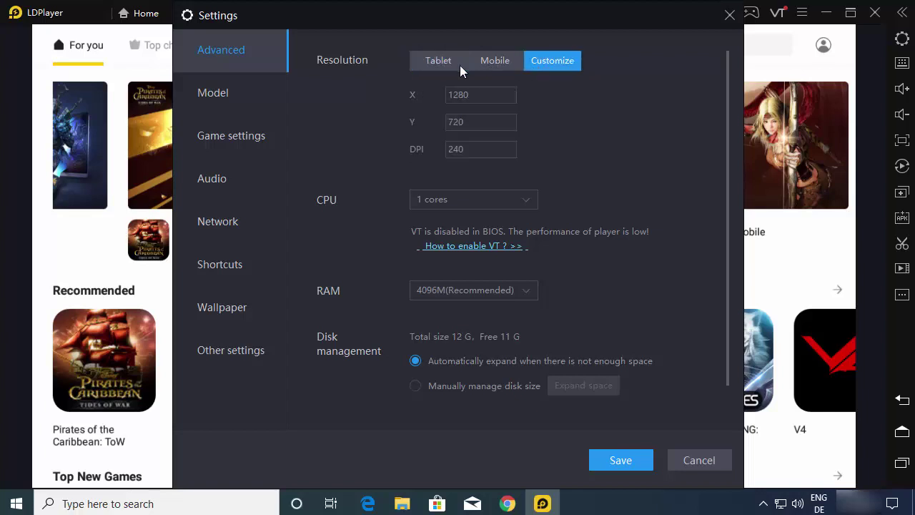
pyautogui.click(489, 66)
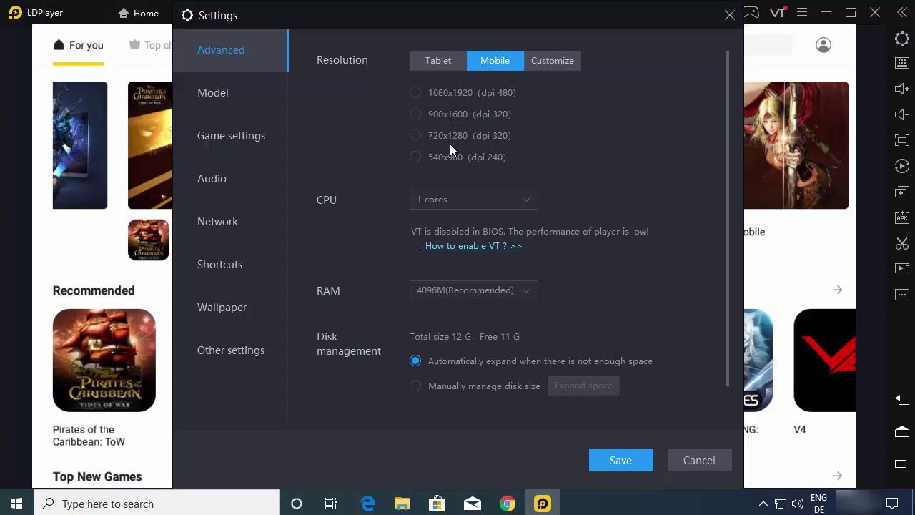
pyautogui.click(417, 135)
pyautogui.click(441, 62)
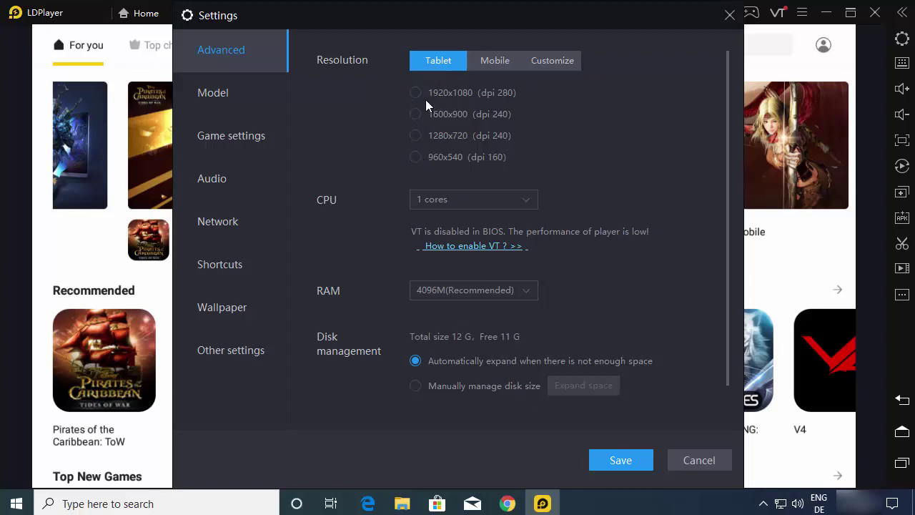
pyautogui.click(419, 139)
# - Set the emulator RAM to 8192M
pyautogui.click(434, 292)
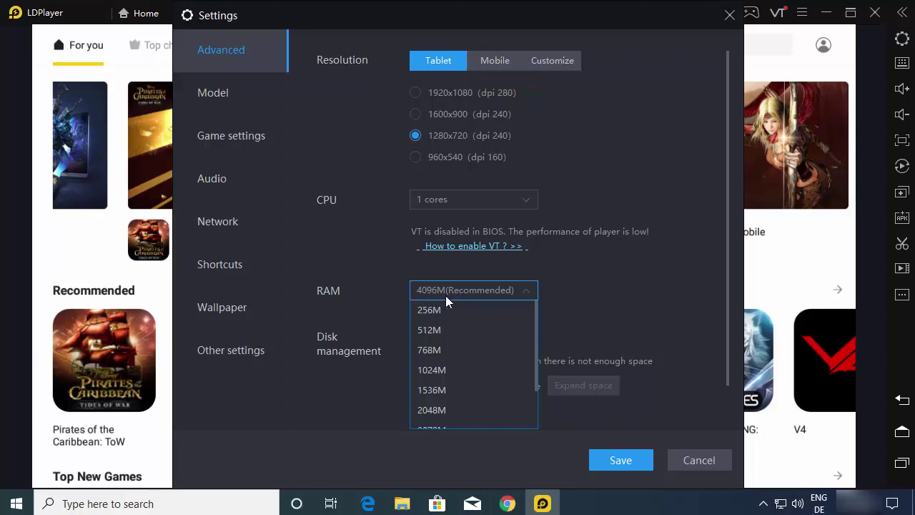
pyautogui.scroll(-3, 445, 314)
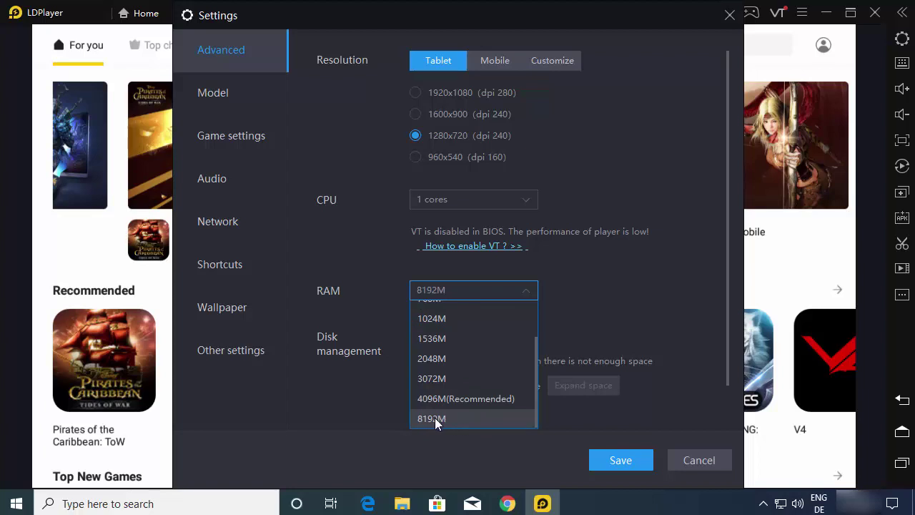
pyautogui.click(371, 397)
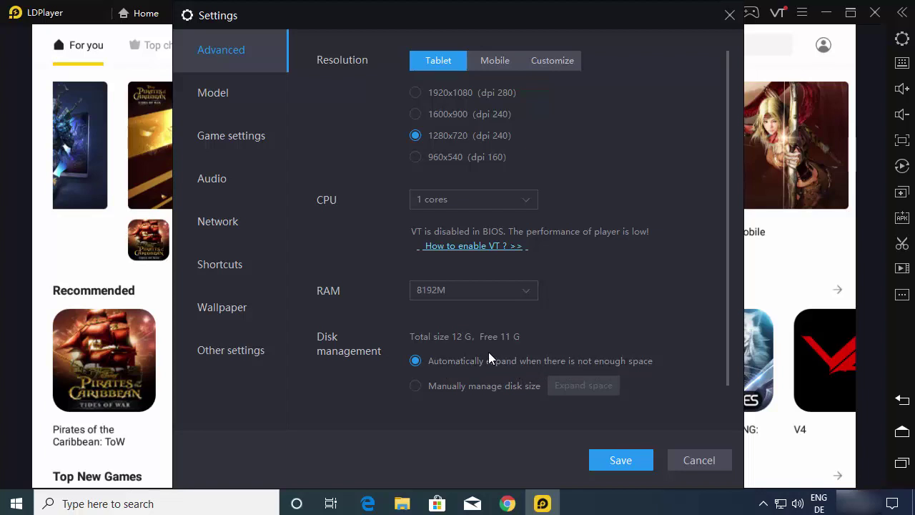
pyautogui.click(223, 95)
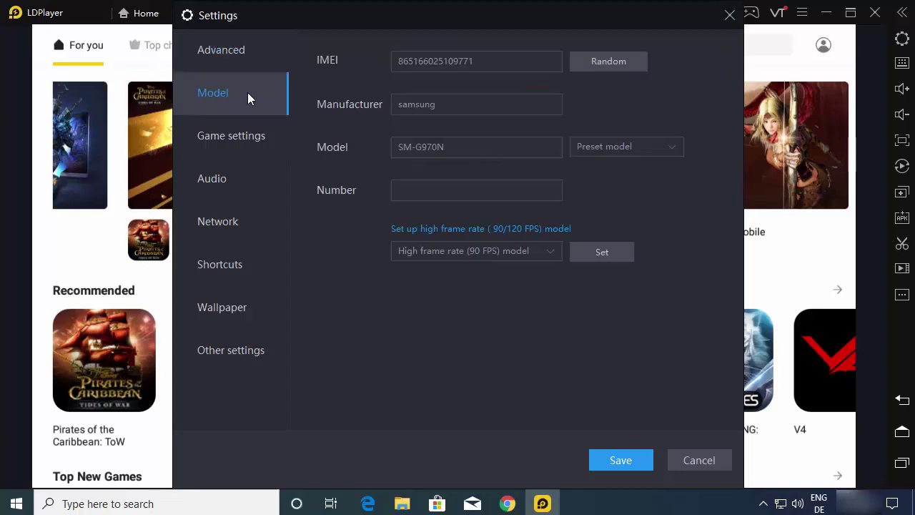
pyautogui.click(429, 62)
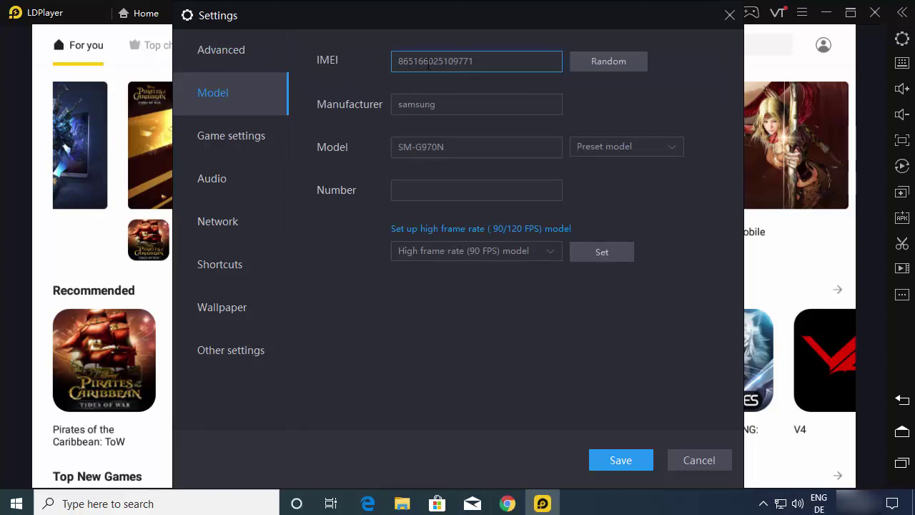
pyautogui.click(412, 103)
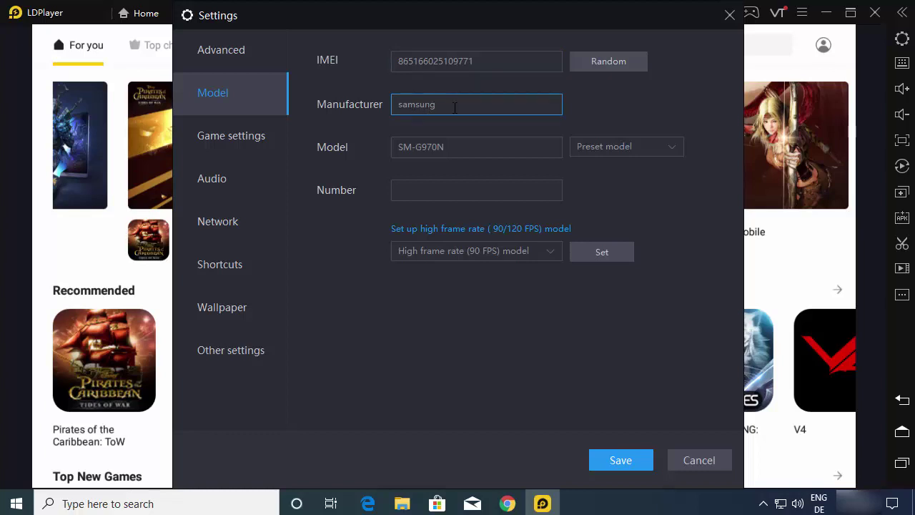
pyautogui.click(473, 148)
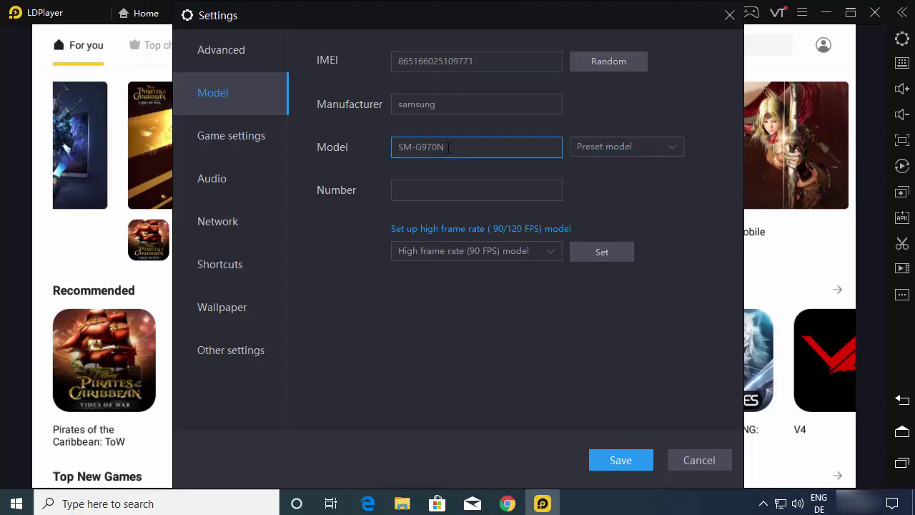
pyautogui.click(615, 150)
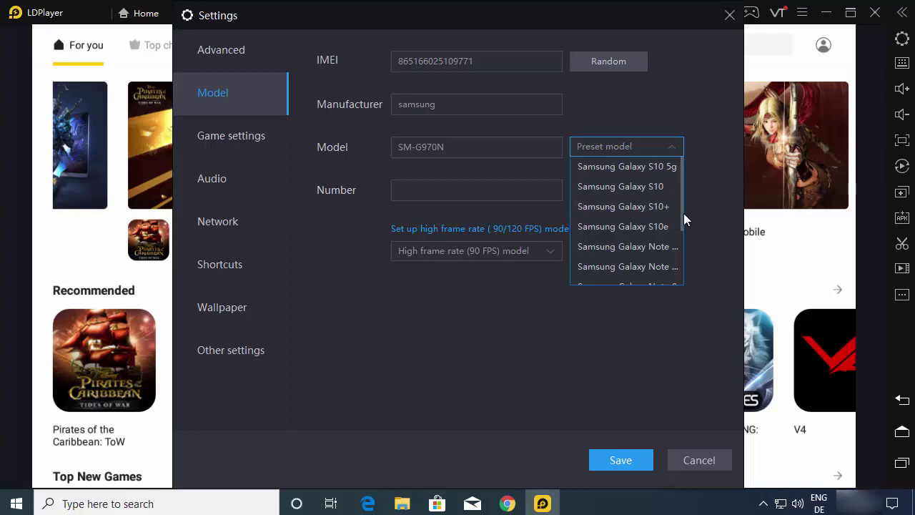
pyautogui.moveTo(682, 222)
pyautogui.mouseDown()
pyautogui.moveTo(680, 276)
pyautogui.moveTo(681, 206)
pyautogui.mouseUp()
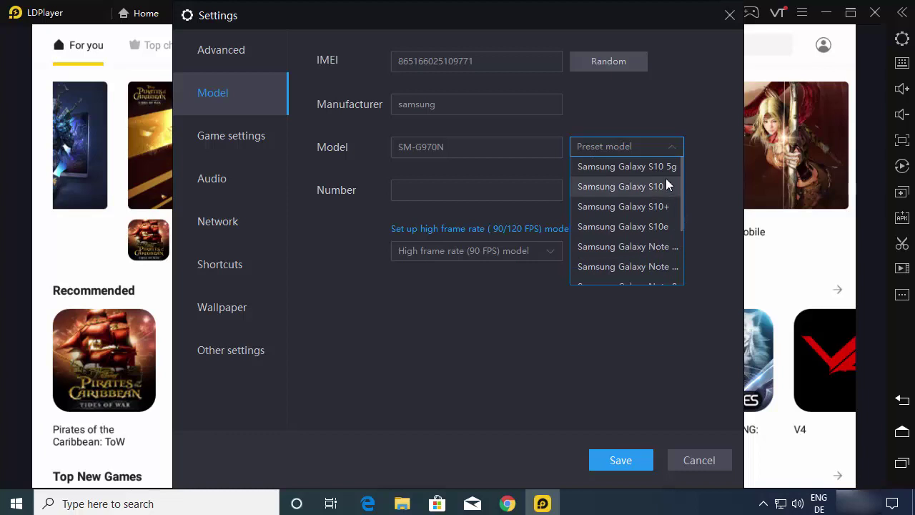
pyautogui.click(498, 341)
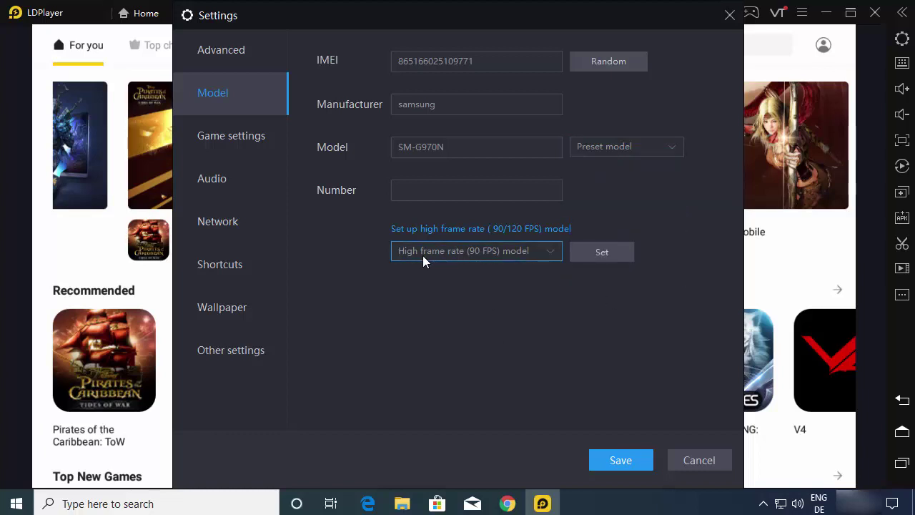
pyautogui.click(486, 262)
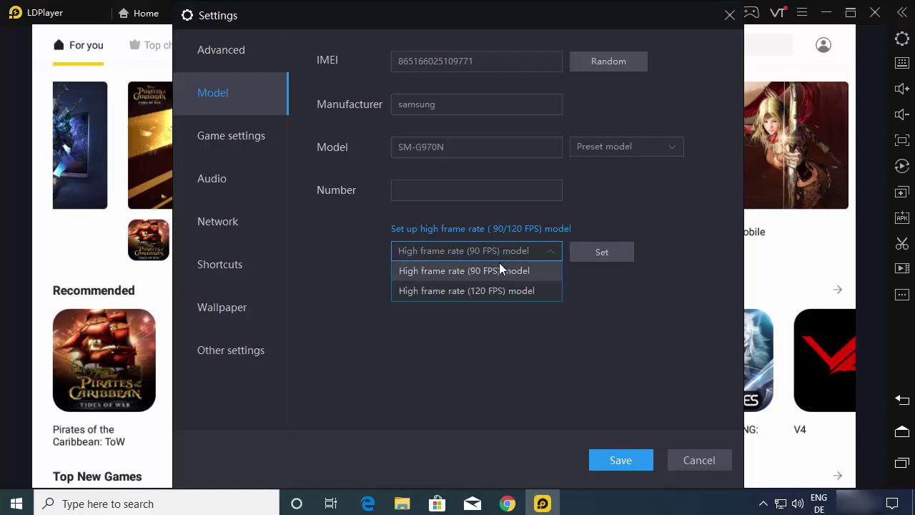
pyautogui.click(516, 344)
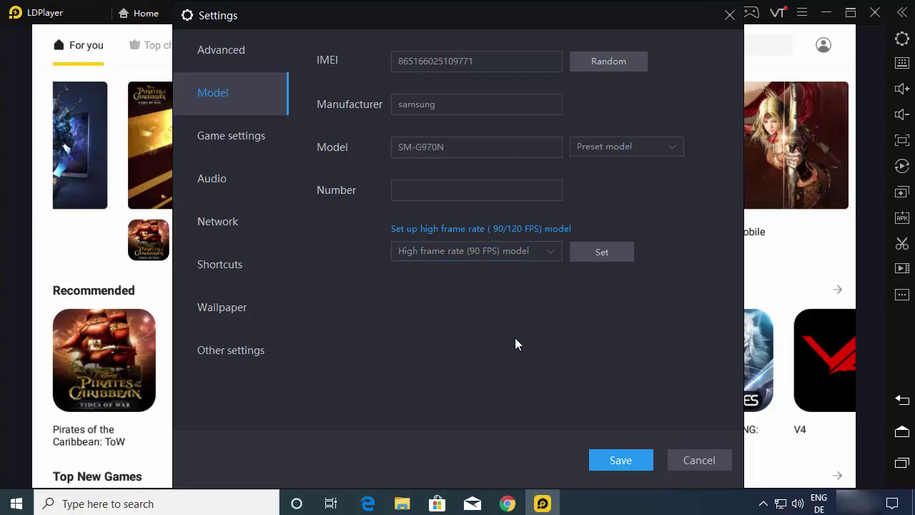
# - Check the Game settings frame rate, leaving it at 60 FPS(Default)
pyautogui.click(241, 141)
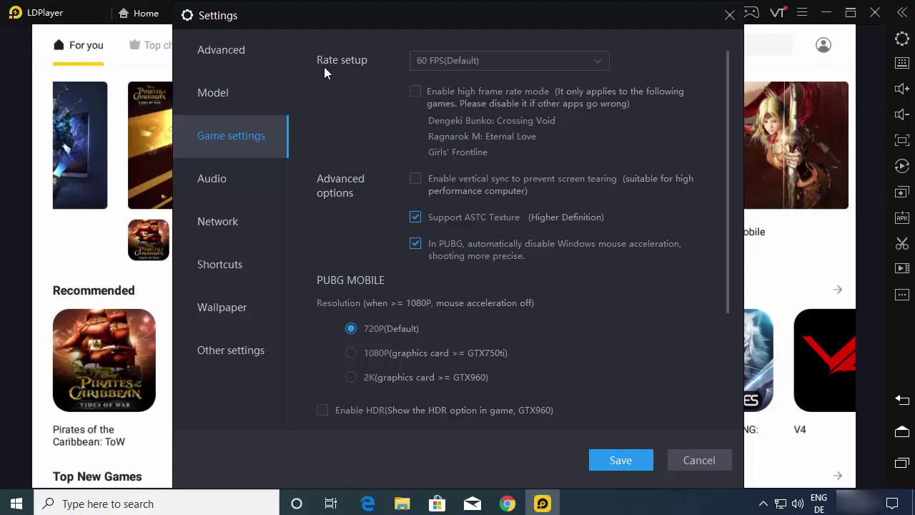
pyautogui.click(438, 64)
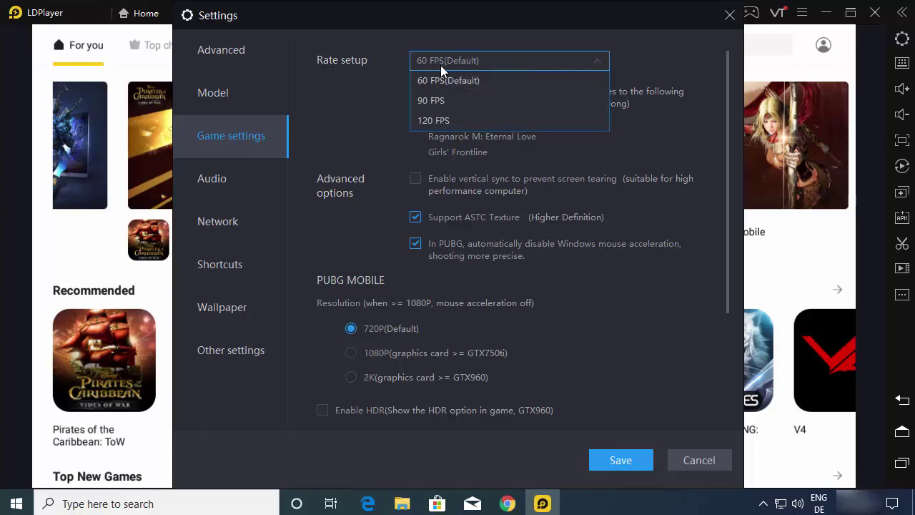
pyautogui.click(368, 127)
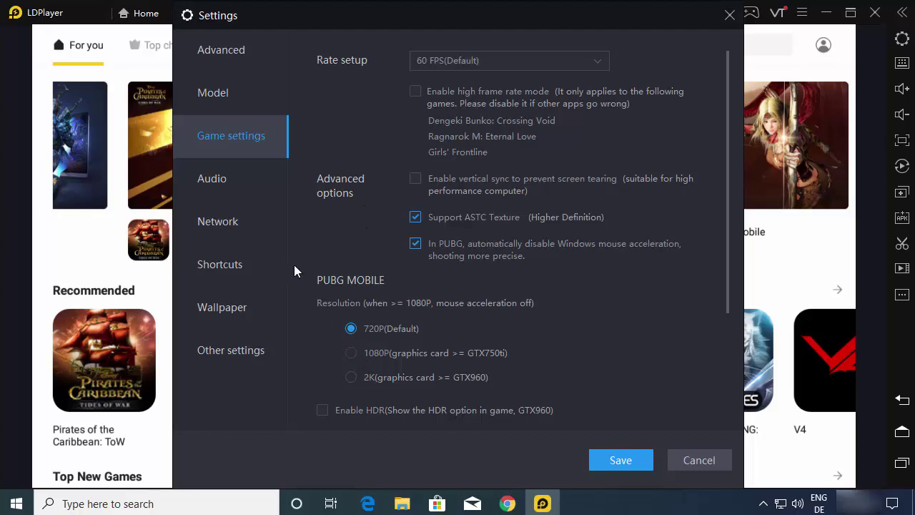
pyautogui.click(231, 190)
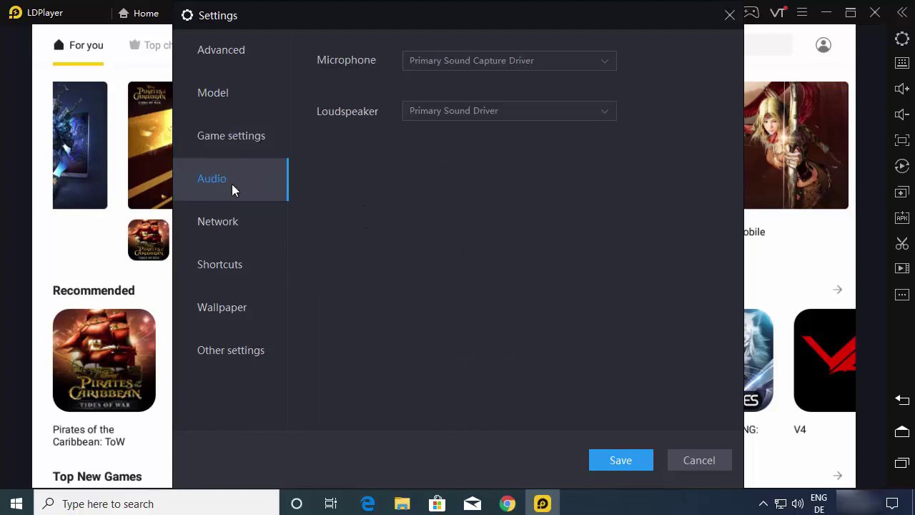
# - Keep Primary Sound Capture Driver as microphone and Primary Sound Driver as loudspeaker
pyautogui.click(463, 63)
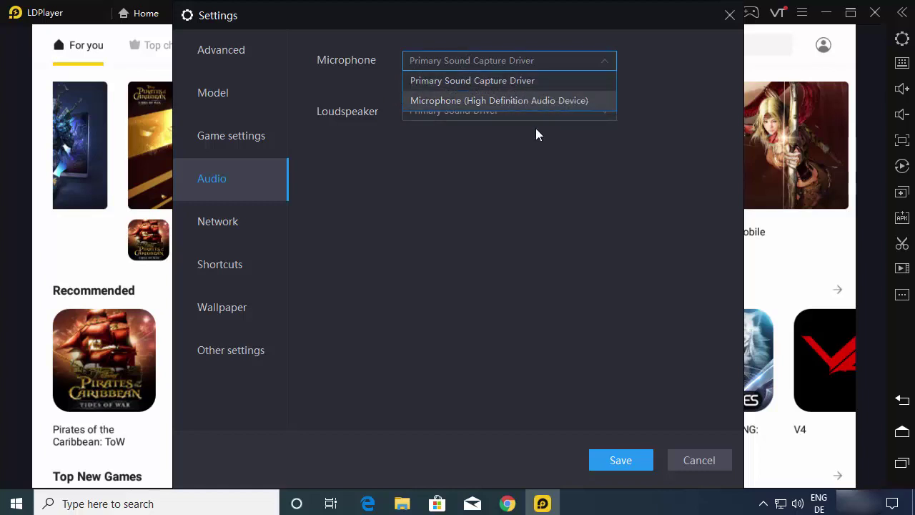
pyautogui.click(433, 80)
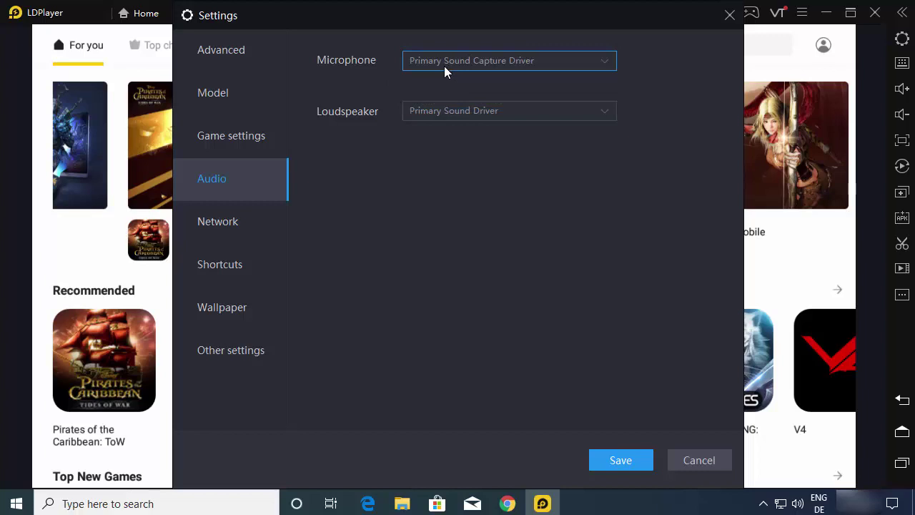
pyautogui.click(444, 66)
pyautogui.click(361, 69)
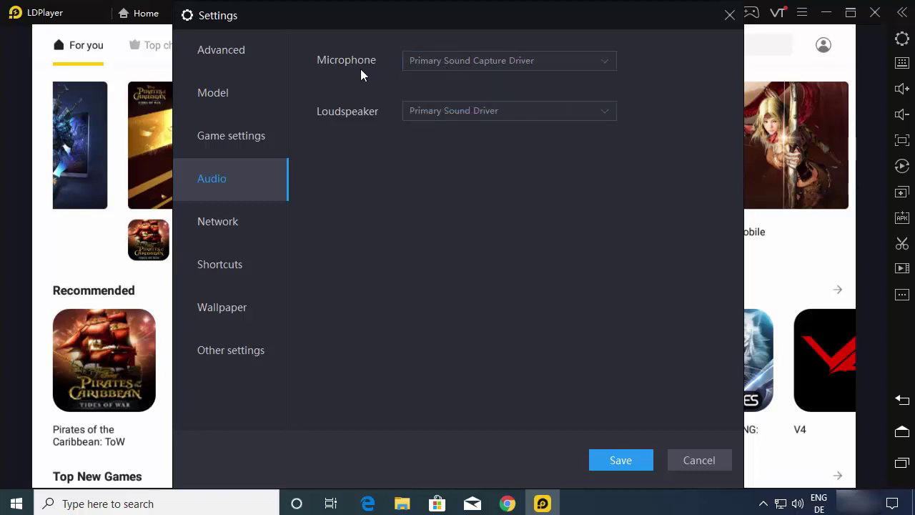
pyautogui.click(472, 110)
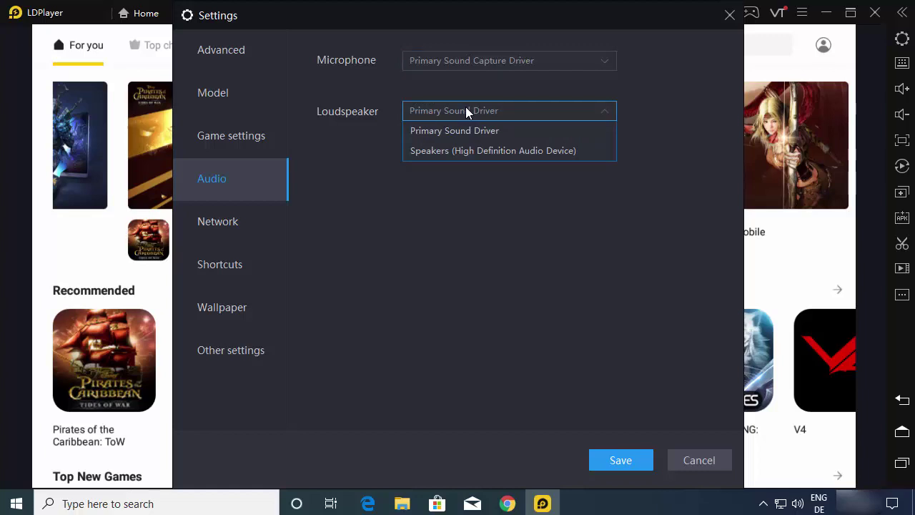
pyautogui.click(398, 182)
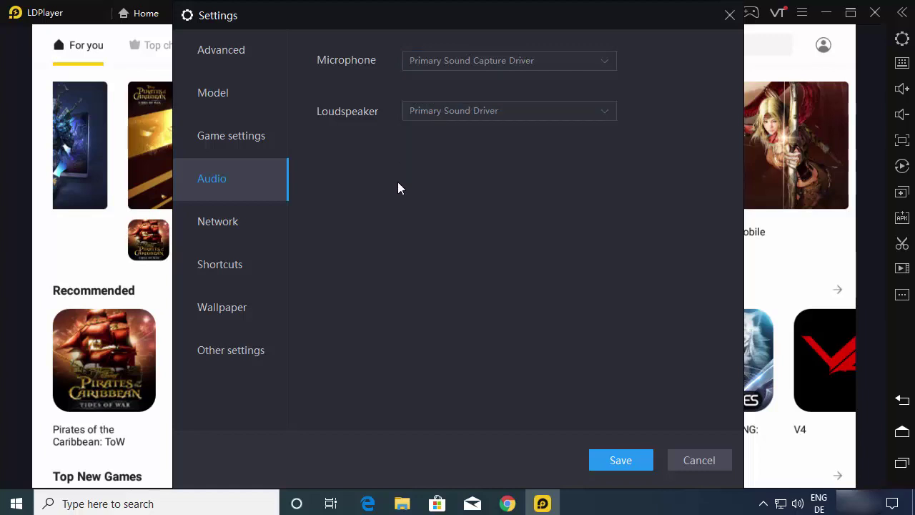
pyautogui.click(237, 226)
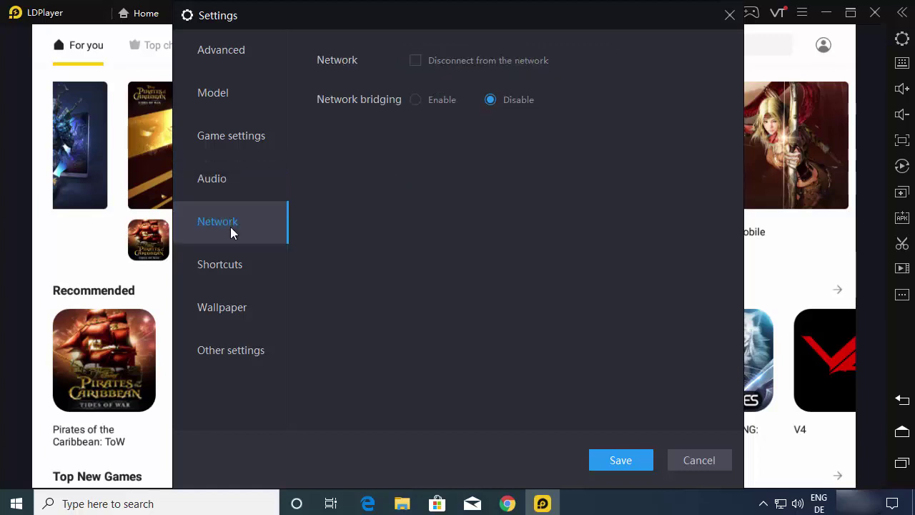
# - Toggle network bridging to Enable and back to Disable, then view the Shortcuts page
pyautogui.click(417, 104)
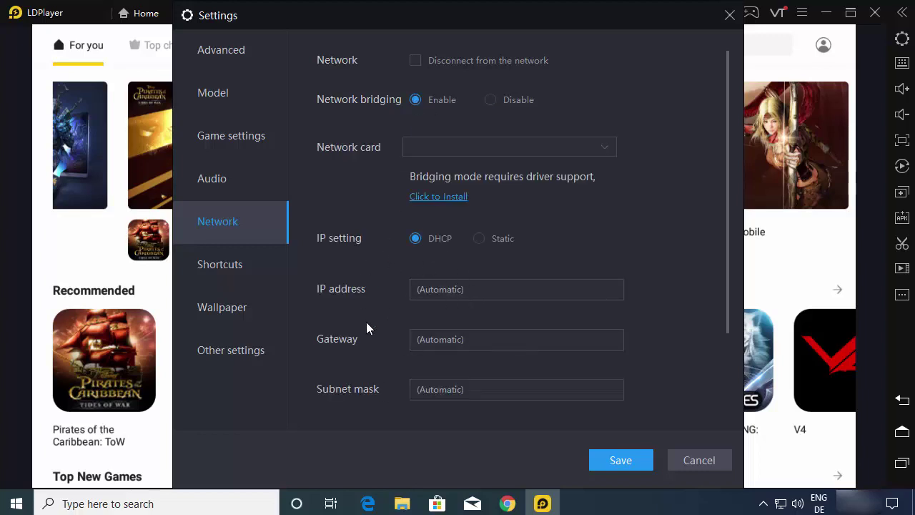
pyautogui.click(489, 101)
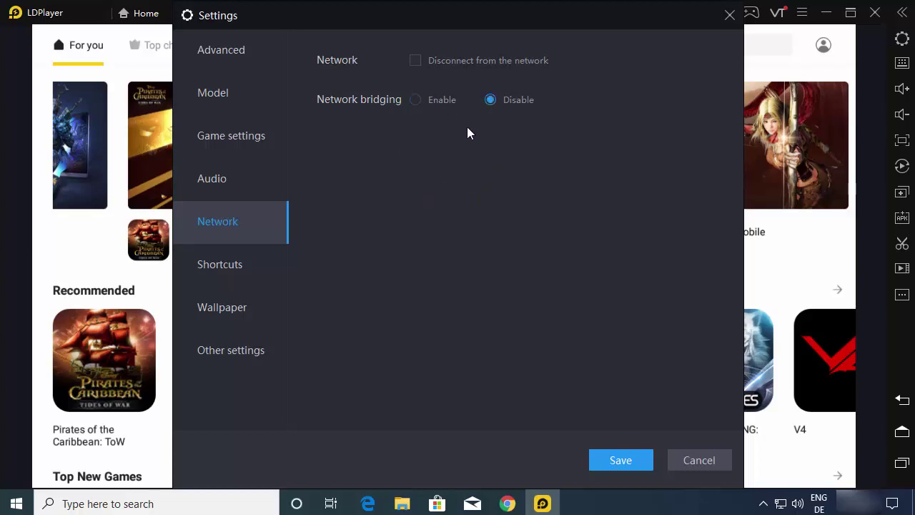
pyautogui.click(227, 266)
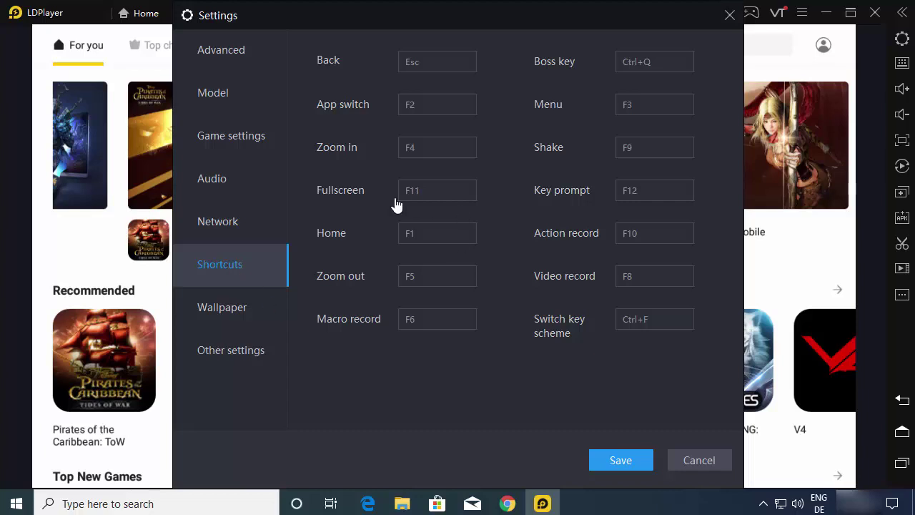
# - Browse the Wallpaper choices, then view the Other settings page
pyautogui.click(244, 308)
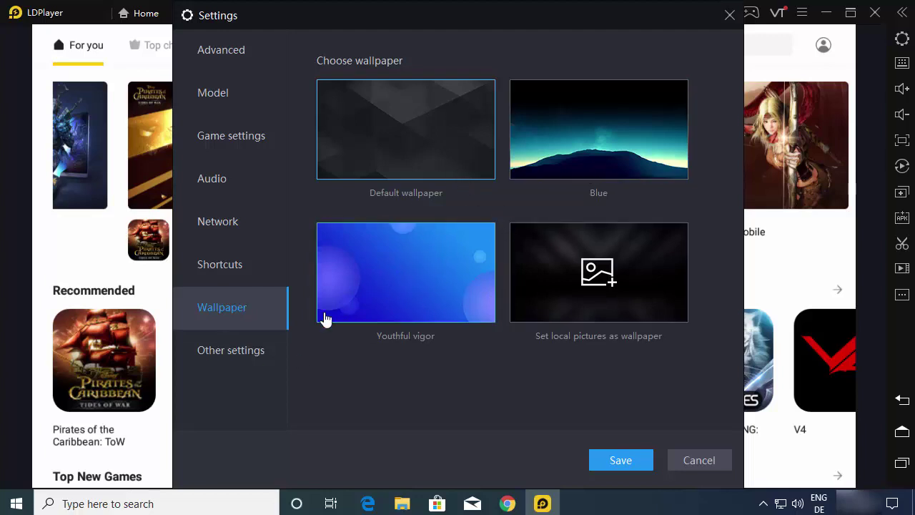
pyautogui.click(242, 351)
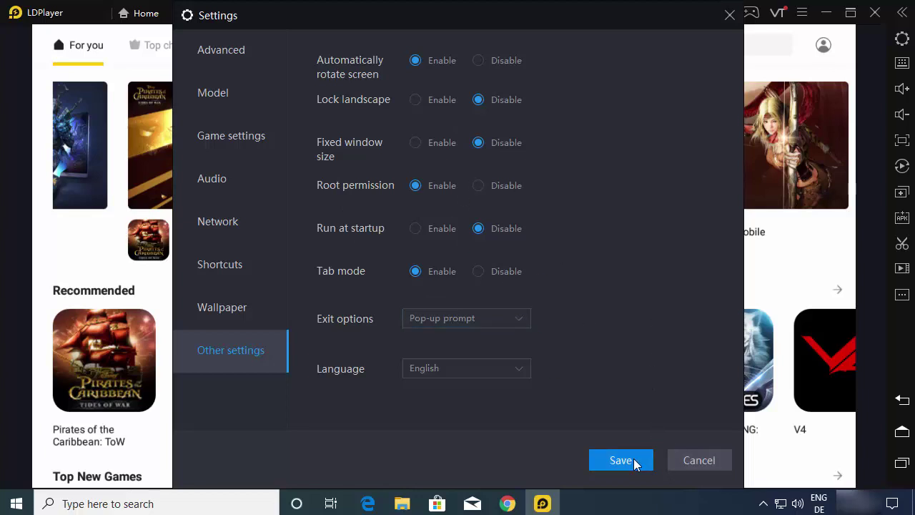
# - Save the LDPlayer settings and return to the LD Store home page
pyautogui.click(694, 459)
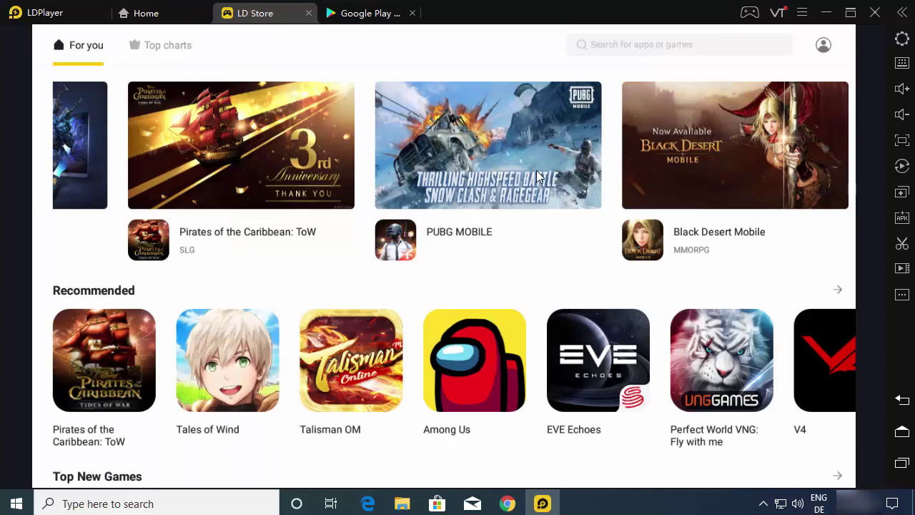